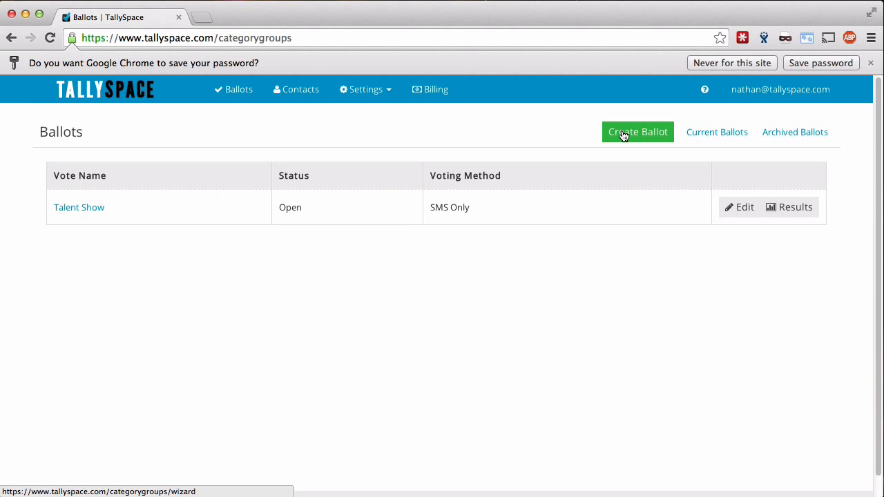
Create a multiple-categories ballot titled '2014 Yearbook Standouts' with Online voting enabled.
click(631, 138)
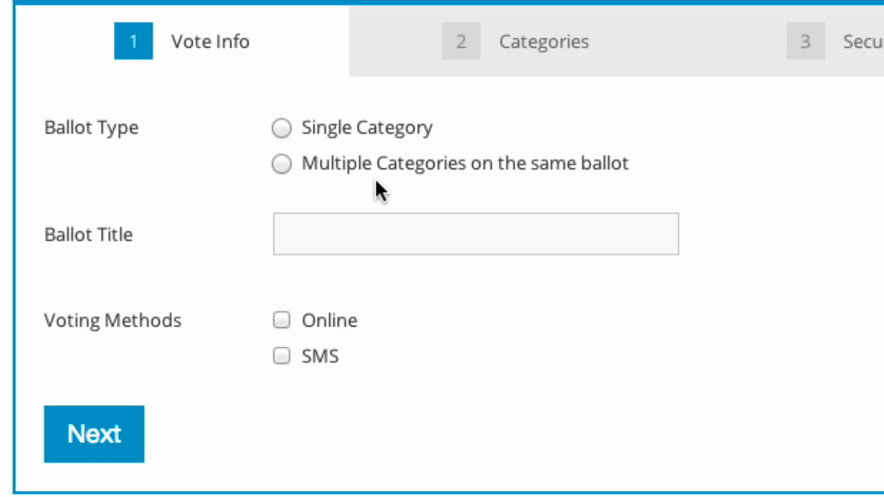
click(298, 166)
click(308, 240)
text(201)
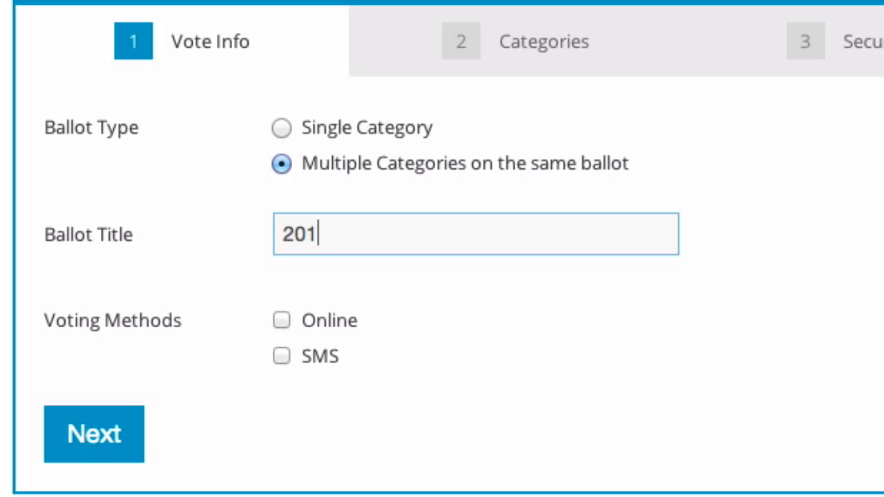
text(4 Yearbook St)
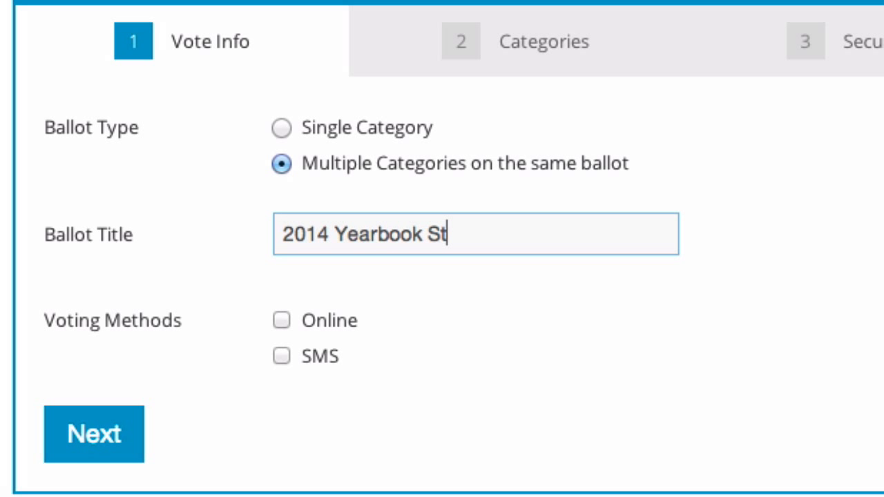
text(andouts)
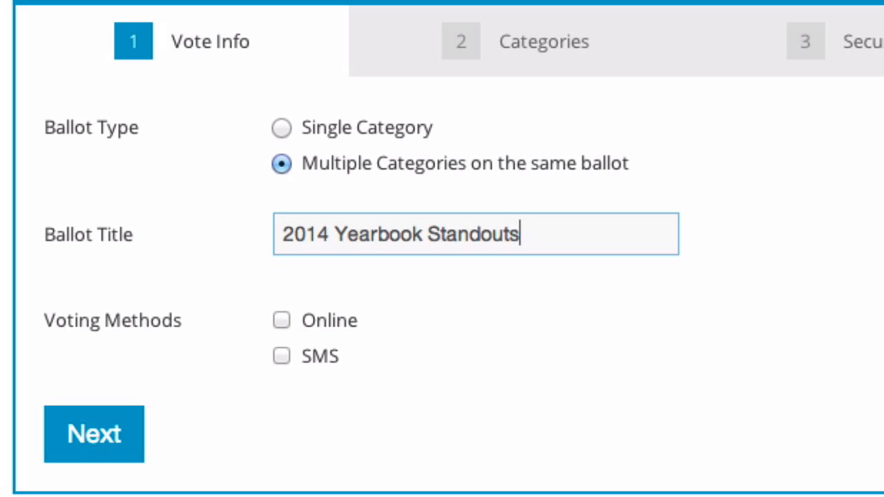
click(299, 320)
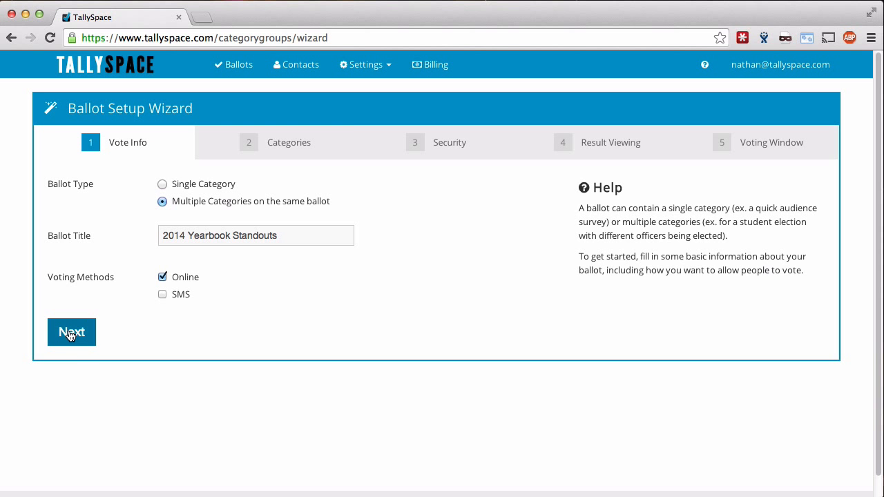
click(71, 332)
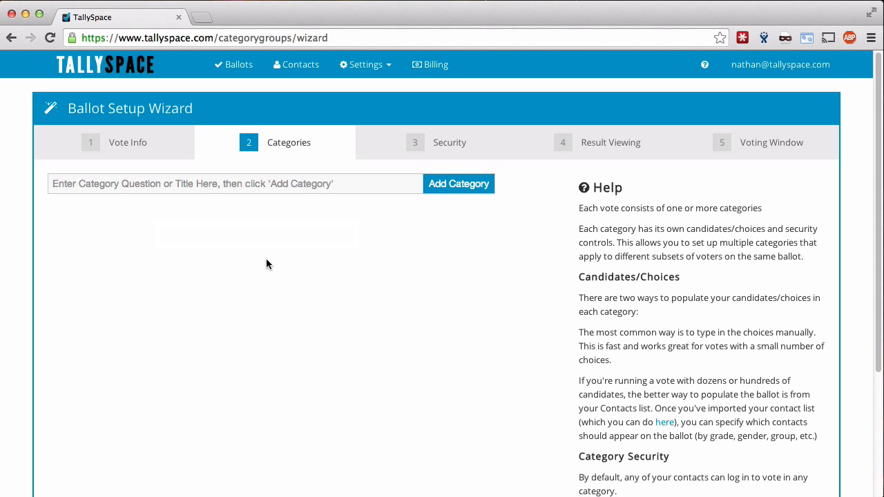
Add a category titled 'Best Hair (Boys)'.
text(Best H)
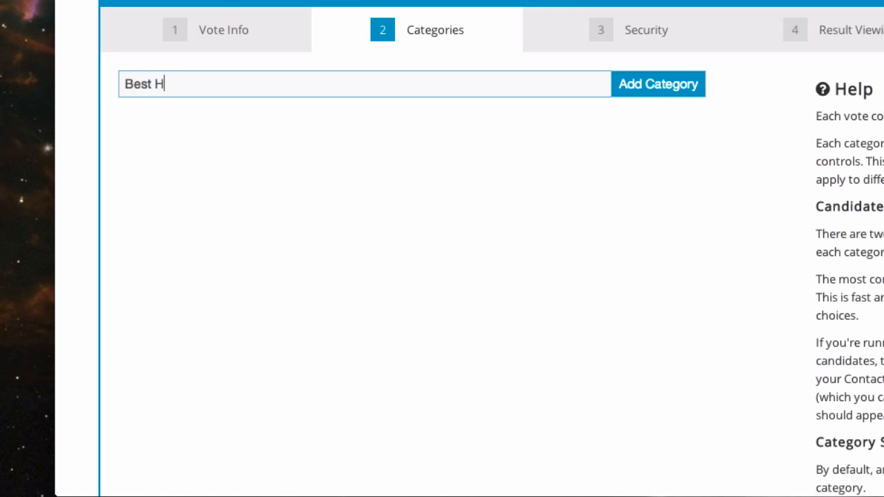
text(air (Boys)
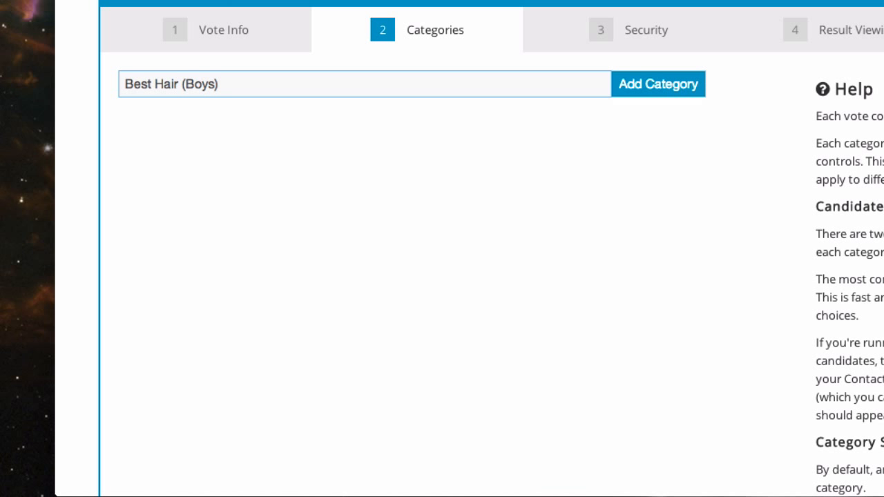
click(621, 89)
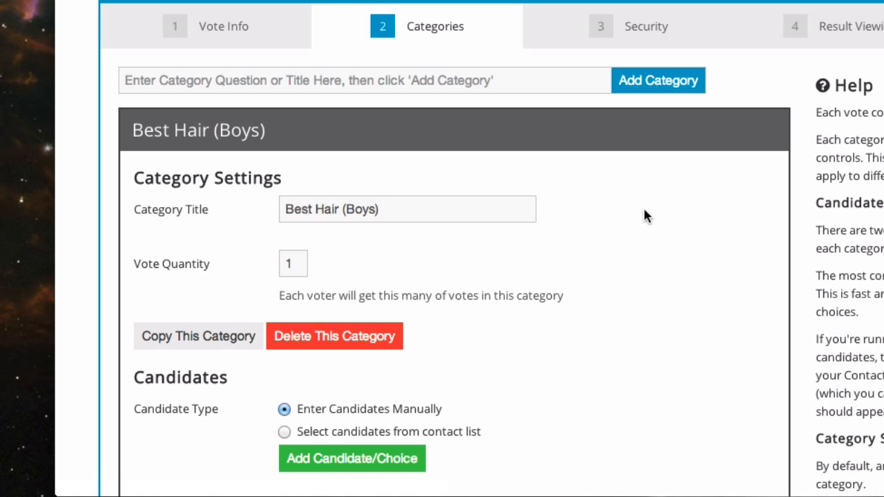
scroll(644, 213, down, 2)
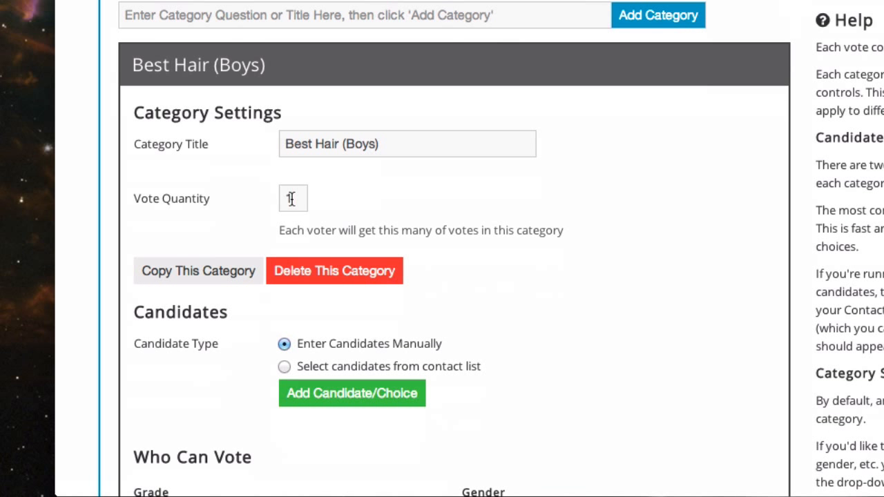
scroll(297, 356, down, 2)
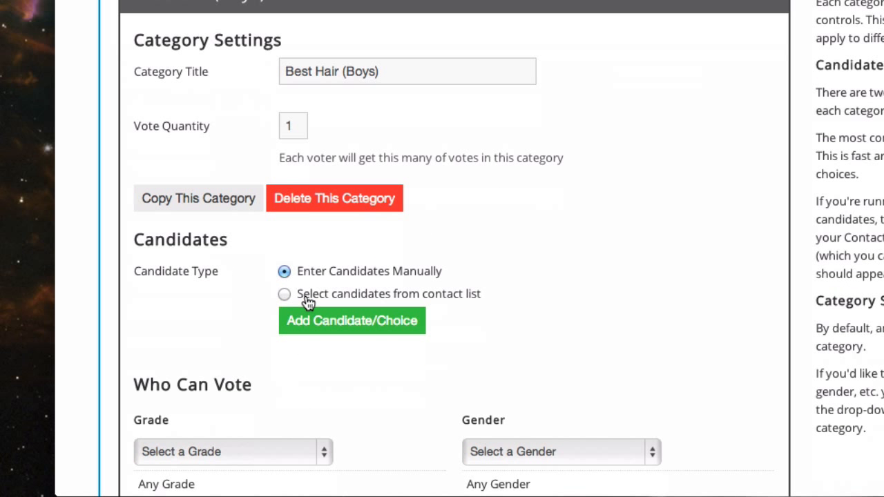
scroll(307, 302, down, 2)
Take its candidates from the contact list, filtered to Grade 12 and Gender M.
click(302, 221)
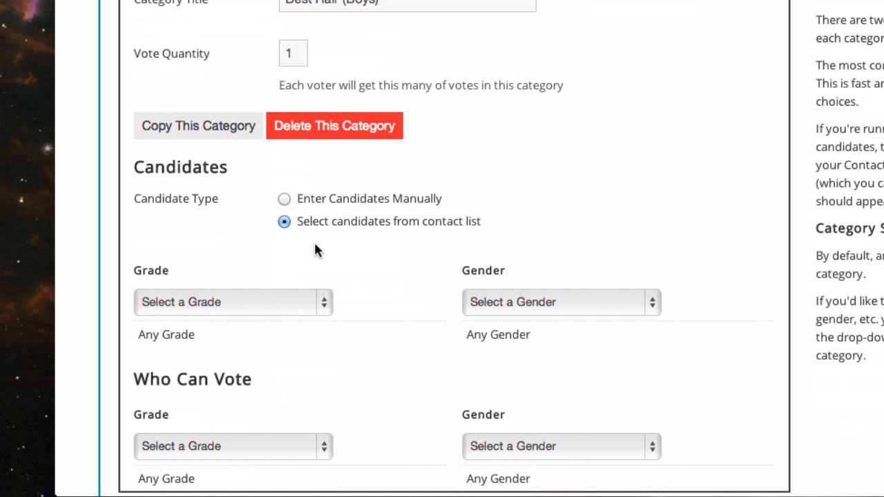
click(291, 302)
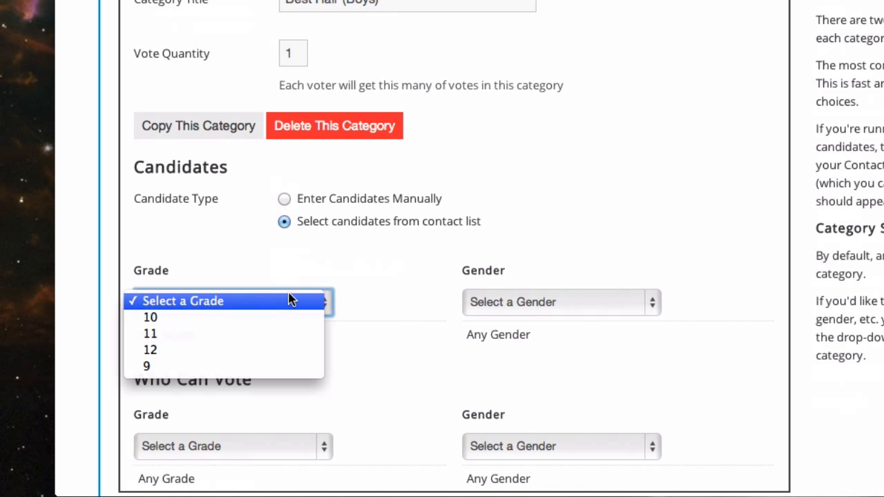
click(272, 355)
click(537, 303)
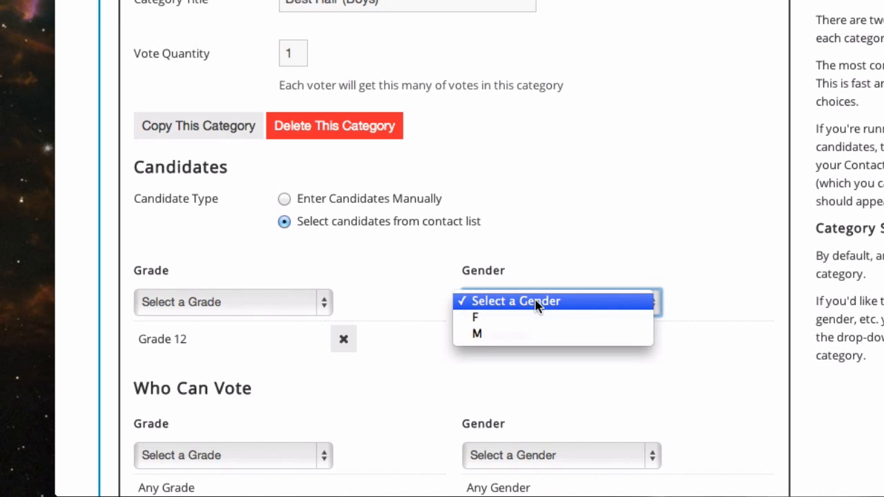
click(515, 337)
scroll(469, 351, down, 4)
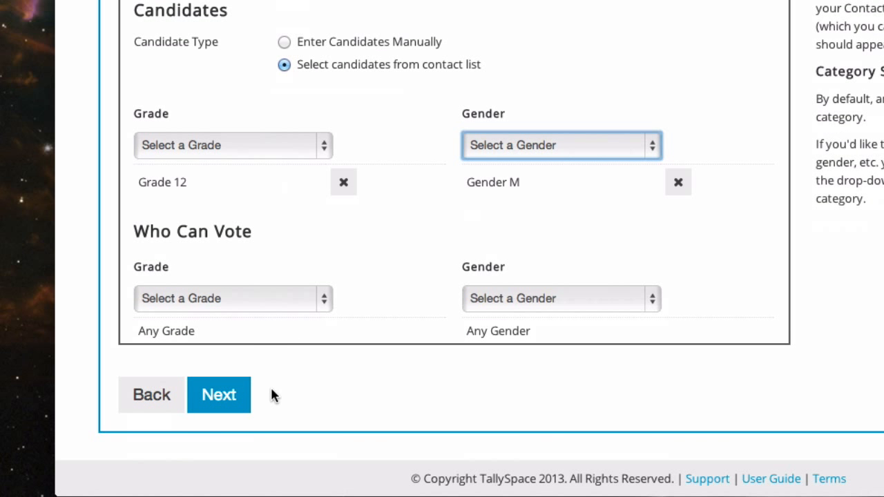
scroll(274, 355, up, 10)
Add a second category titled 'Best Hair (Girls)'.
click(408, 92)
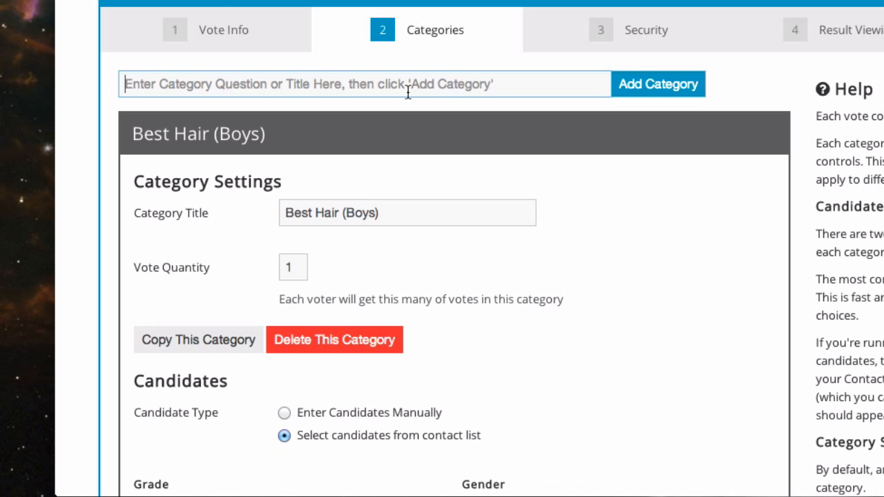
text(Best Hair (Girls)
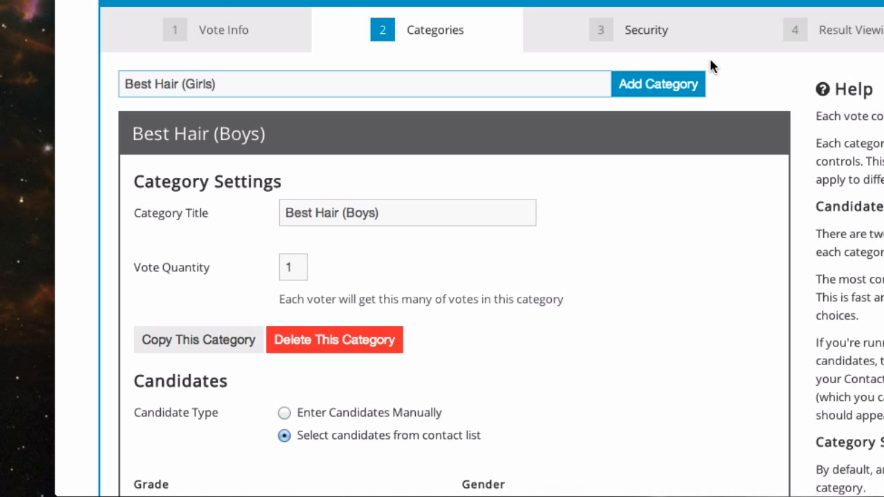
click(672, 87)
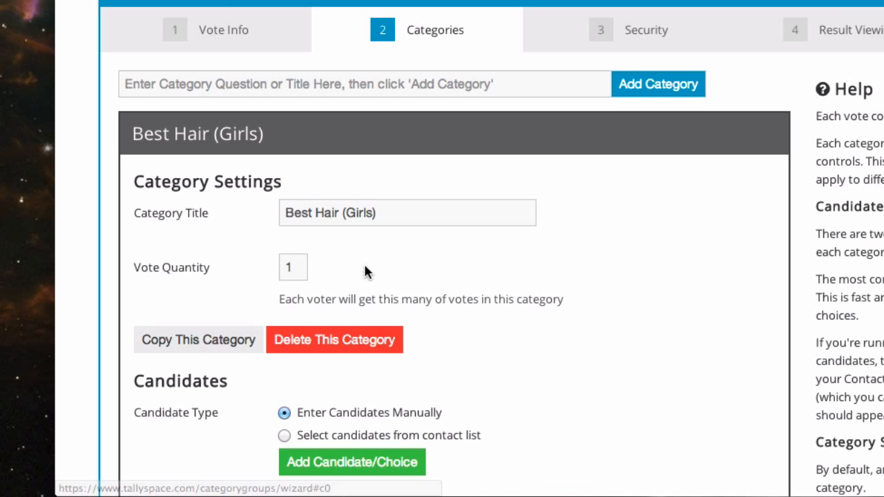
scroll(361, 329, down, 3)
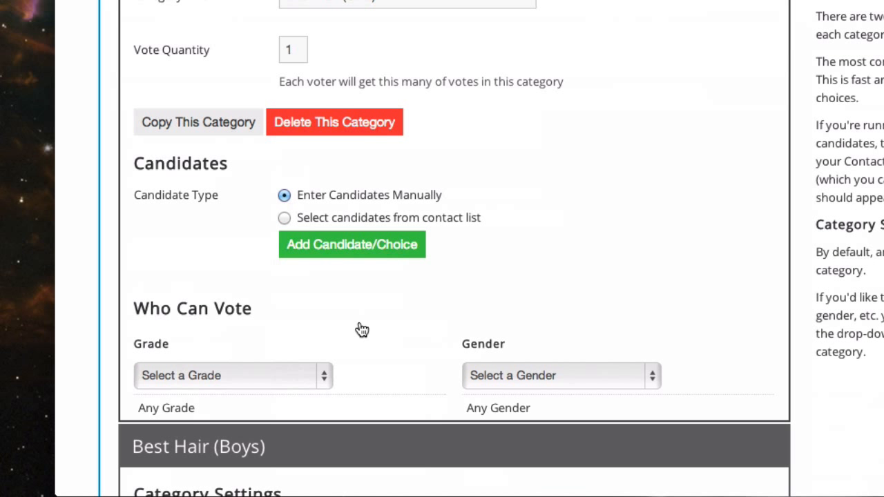
Take Girls candidates from the contact list with Grade 12 and Gender F, then collapse both categories.
click(329, 220)
click(205, 310)
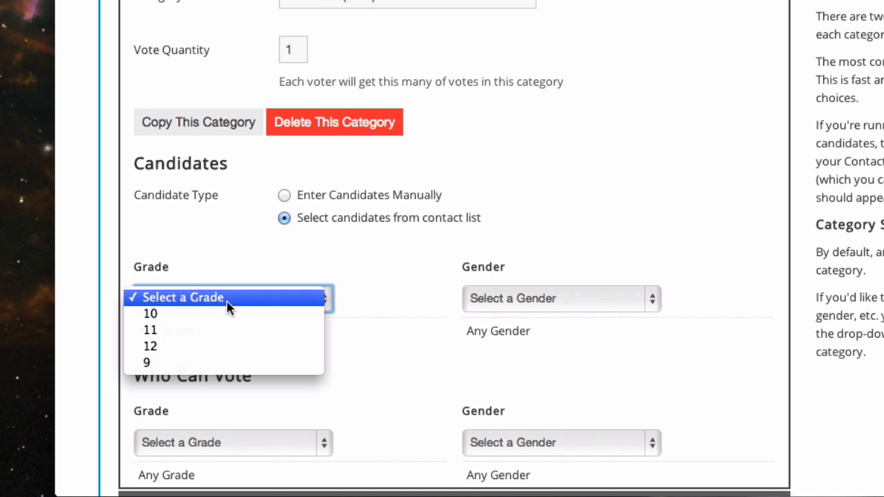
click(223, 348)
click(523, 307)
click(521, 313)
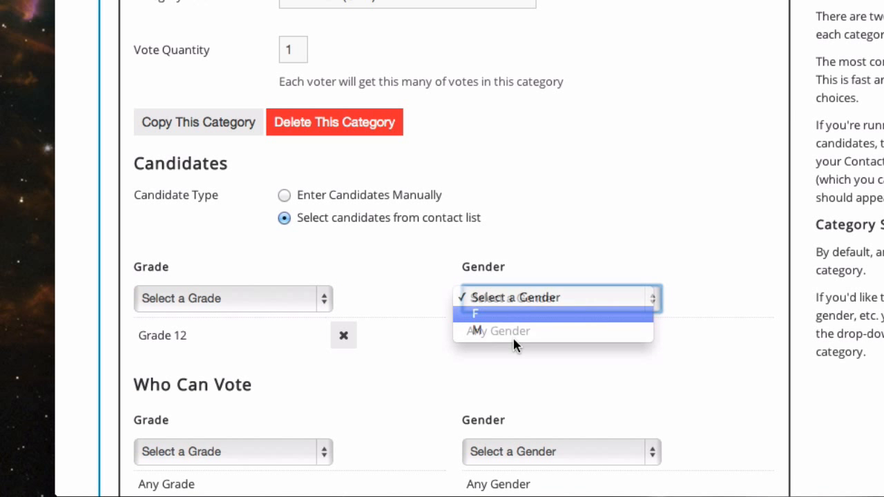
scroll(442, 242, up, 3)
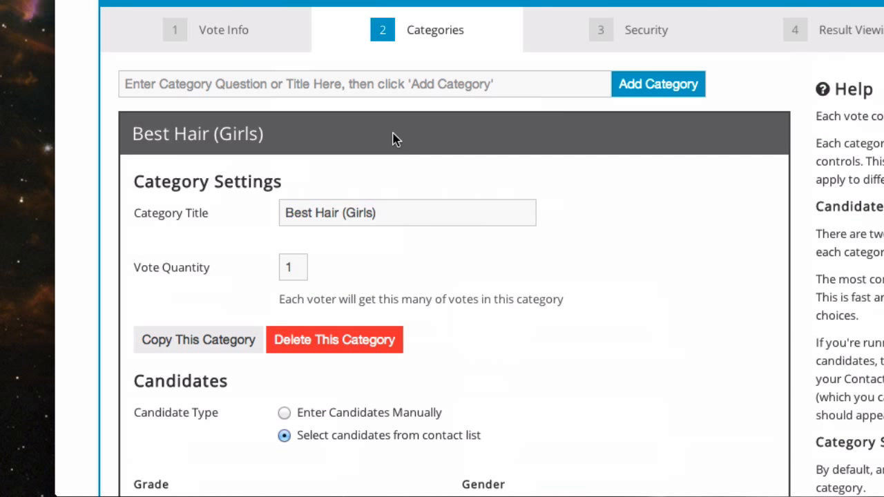
click(298, 143)
click(272, 181)
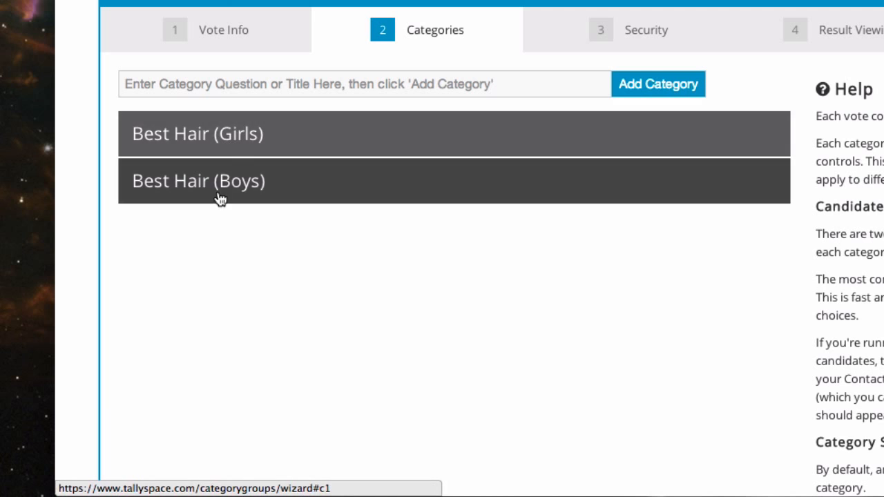
Duplicate Best Hair (Girls) and retitle the copy 'Best Eyes (Girls)'.
click(230, 137)
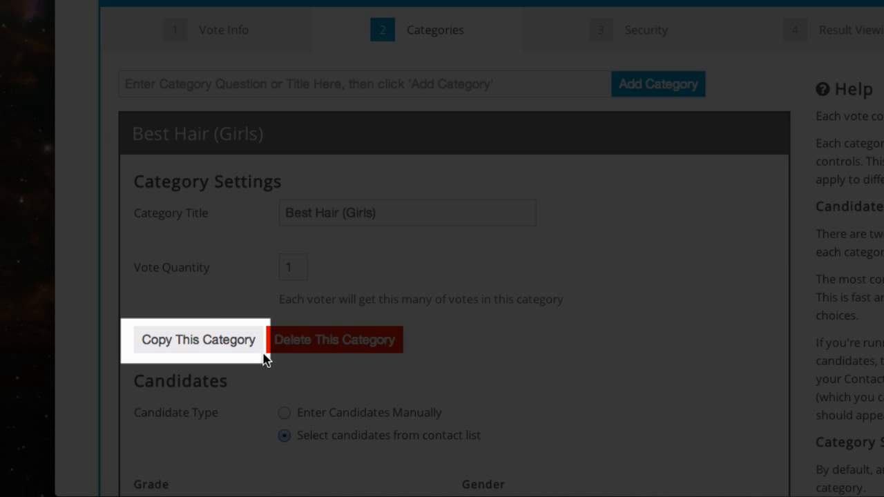
click(230, 343)
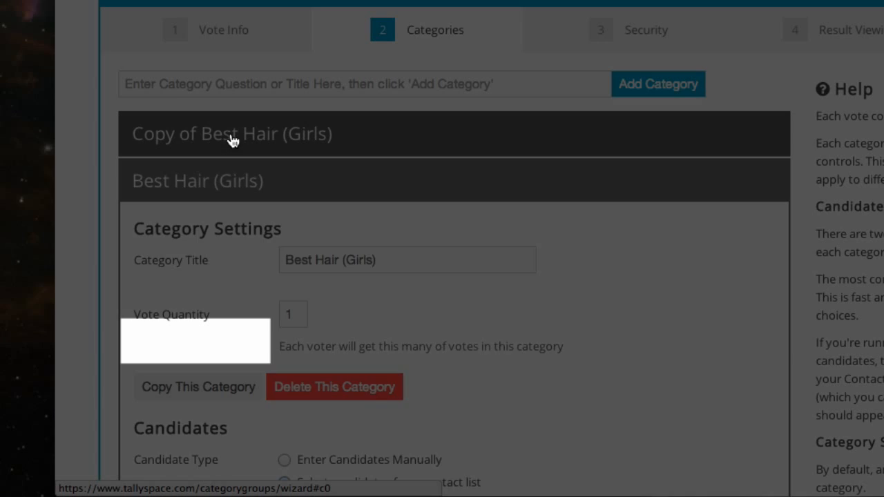
click(231, 142)
drag(385, 214, 268, 208)
text(Best Eyes (Girls)
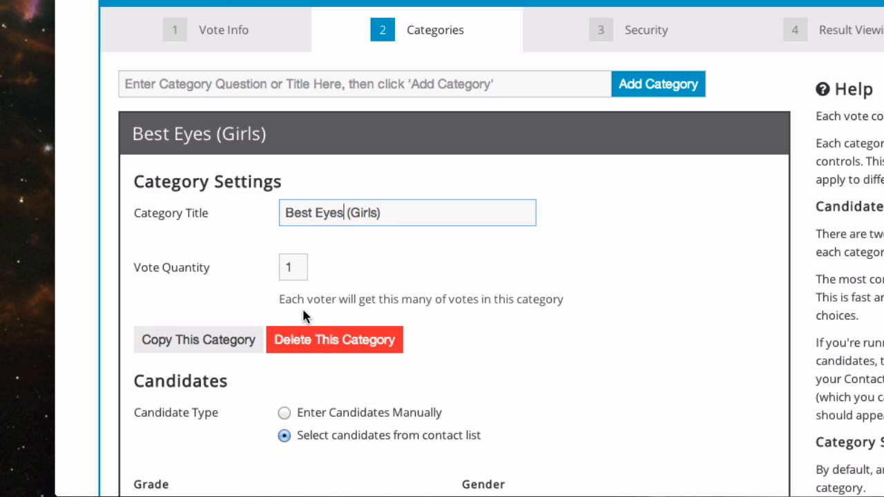
scroll(304, 310, down, 4)
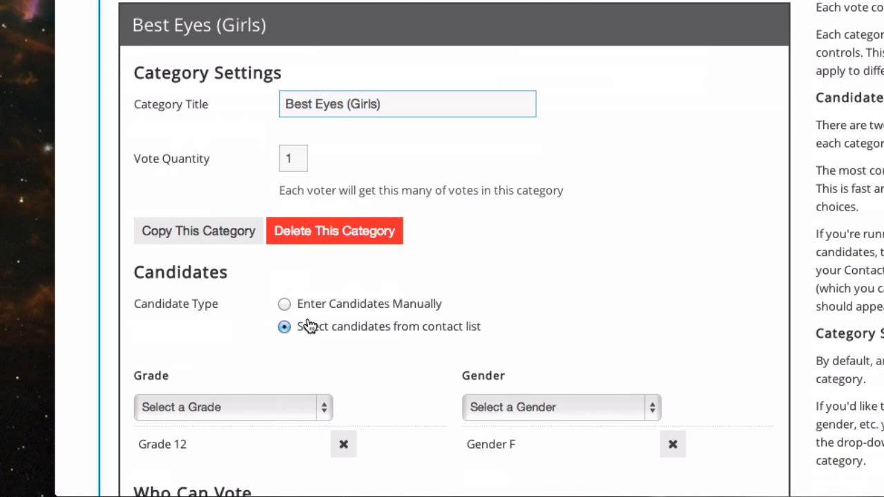
Duplicate Best Hair (Boys) and retitle the copy 'Besy Eyes (Boys)'.
click(339, 6)
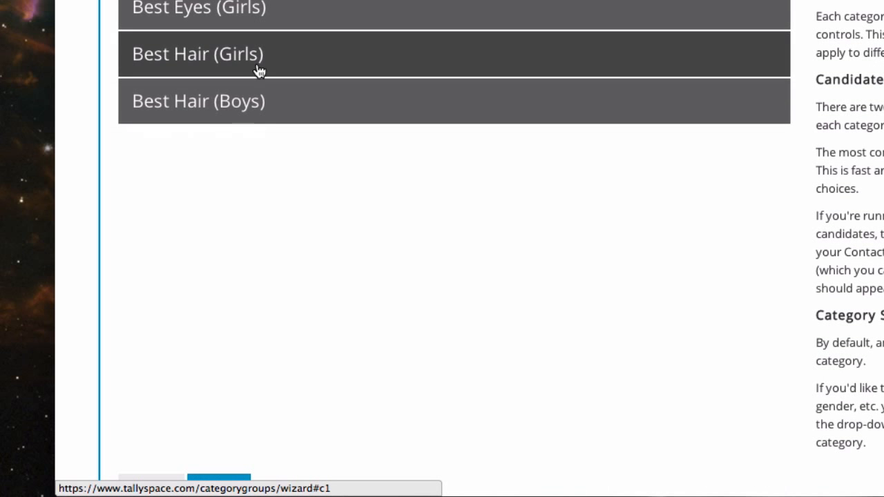
click(239, 110)
click(197, 309)
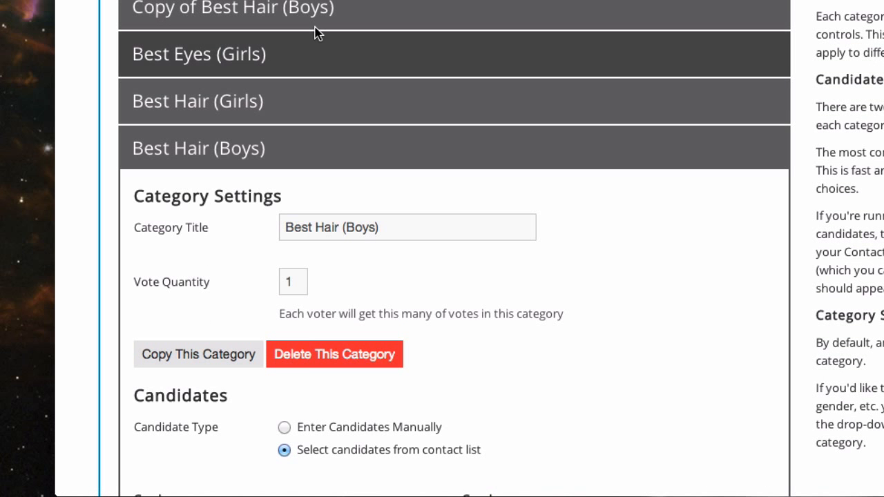
click(296, 20)
drag(387, 91, 253, 96)
text(Besy Eyes)
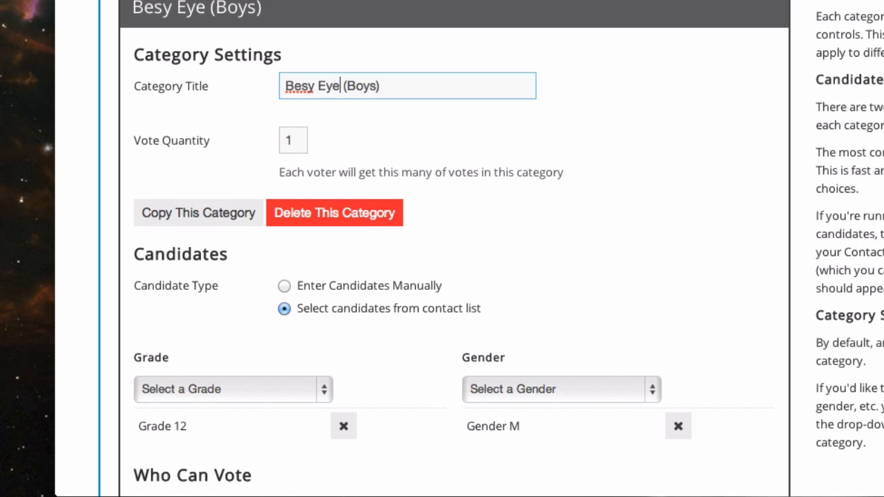
click(252, 21)
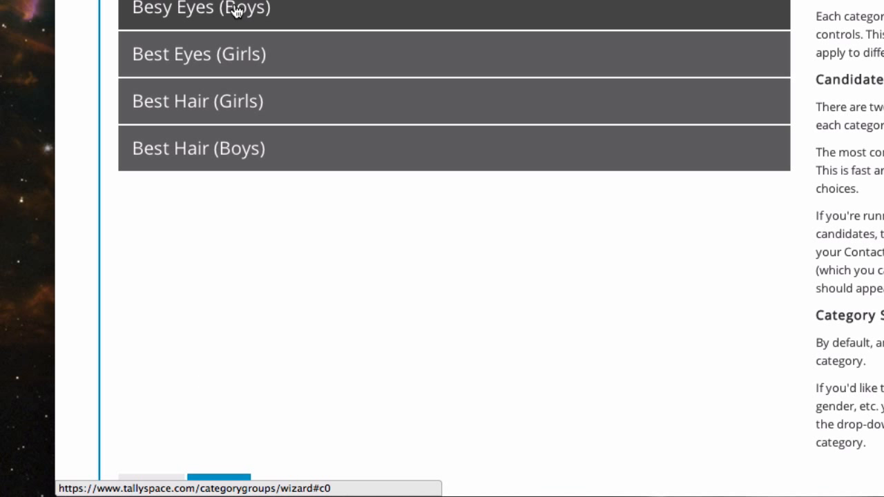
click(237, 11)
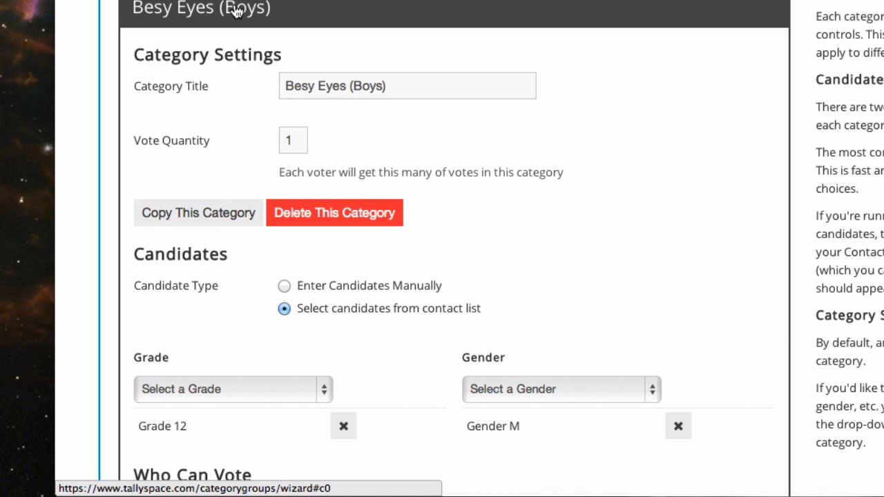
Duplicate Besy Eyes (Boys) and retitle the copy 'Most Likely to Succeed (Boys)'.
click(215, 222)
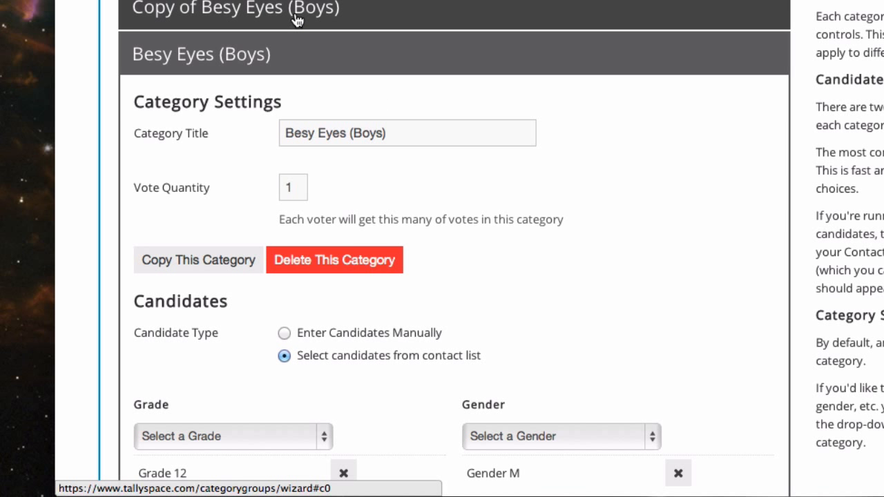
click(297, 8)
drag(394, 86, 198, 96)
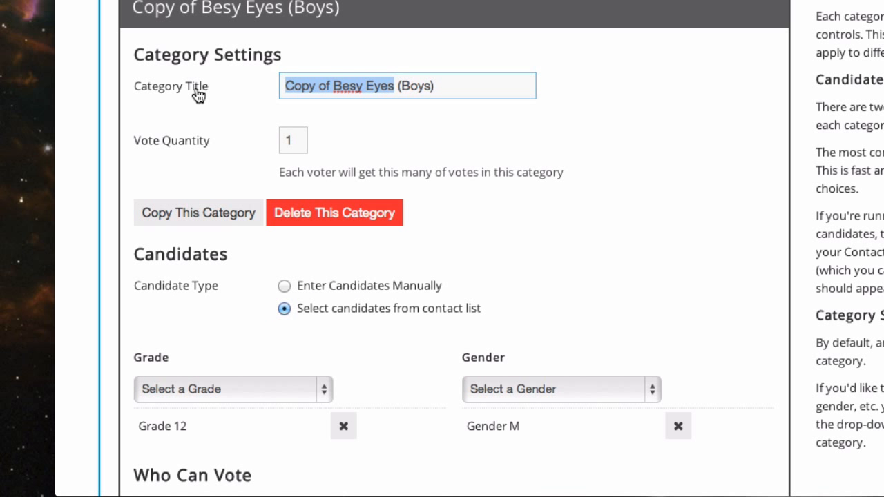
text(Most Liek)
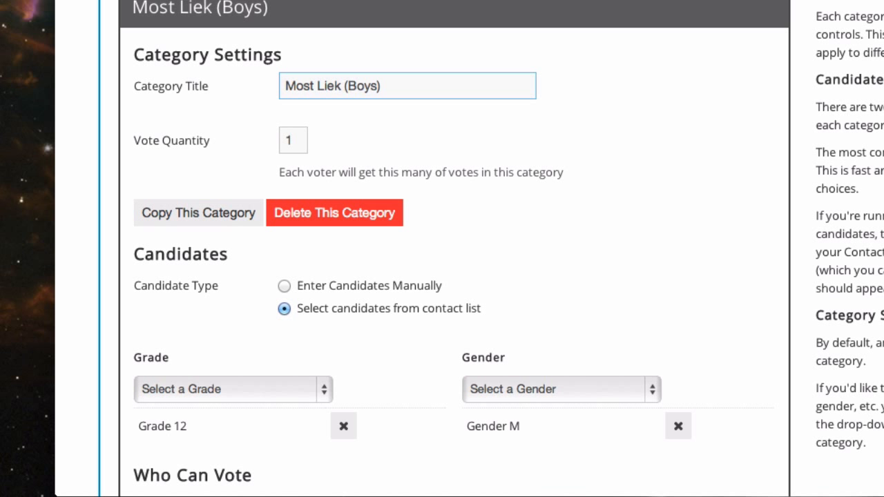
key(BackSpace)
key(BackSpace)
text(kely)
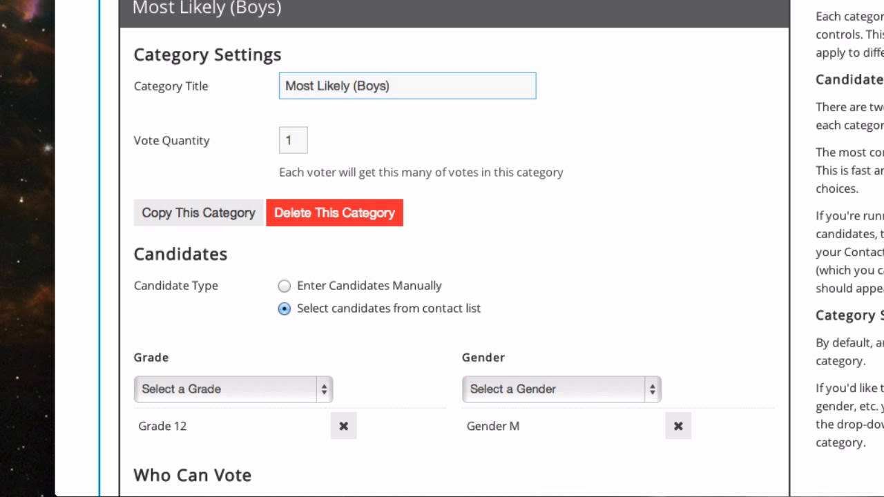
text( to Succeed)
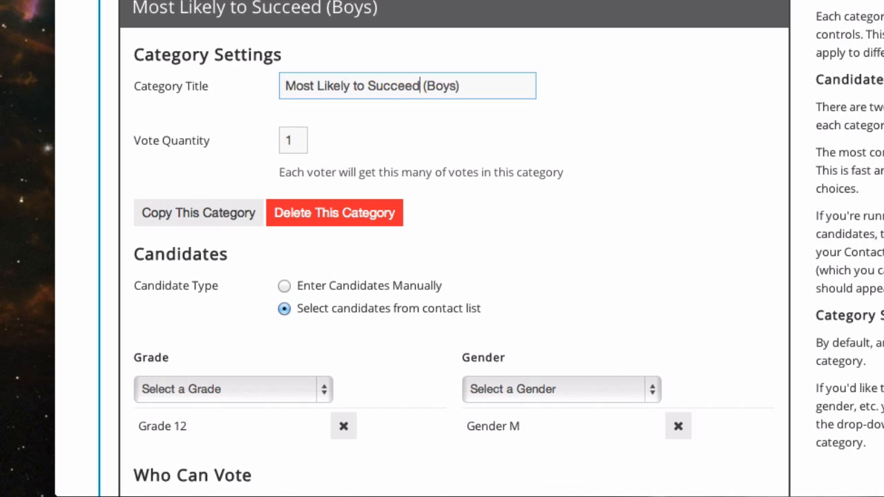
click(308, 8)
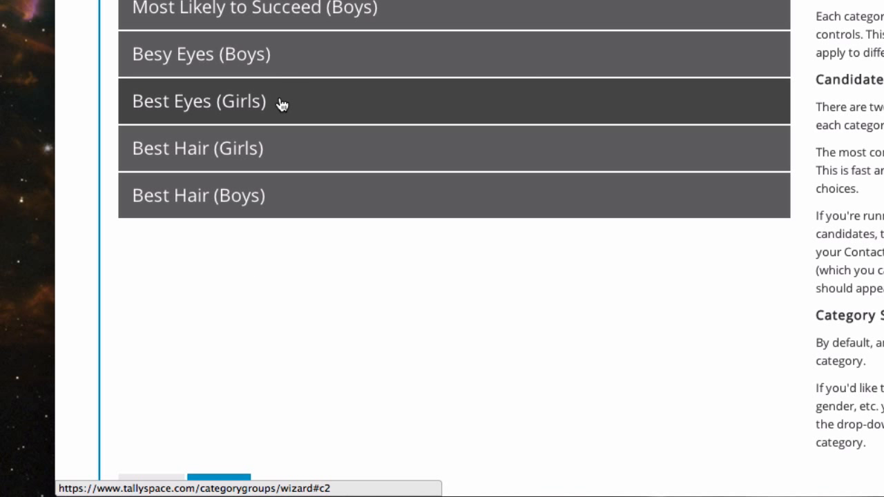
Duplicate Best Eyes (Girls) and retitle the copy 'Most Likely to Succeed (Girls)'.
click(282, 103)
click(192, 314)
click(310, 8)
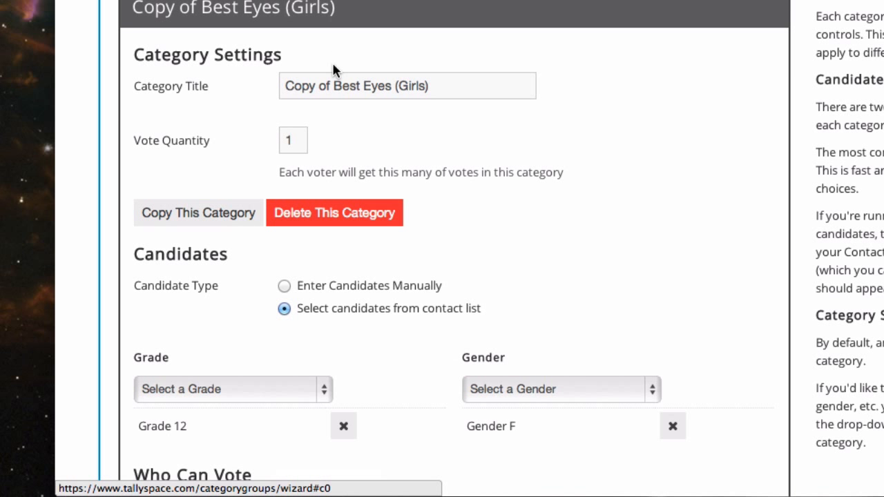
drag(391, 89, 140, 71)
text(Most Li)
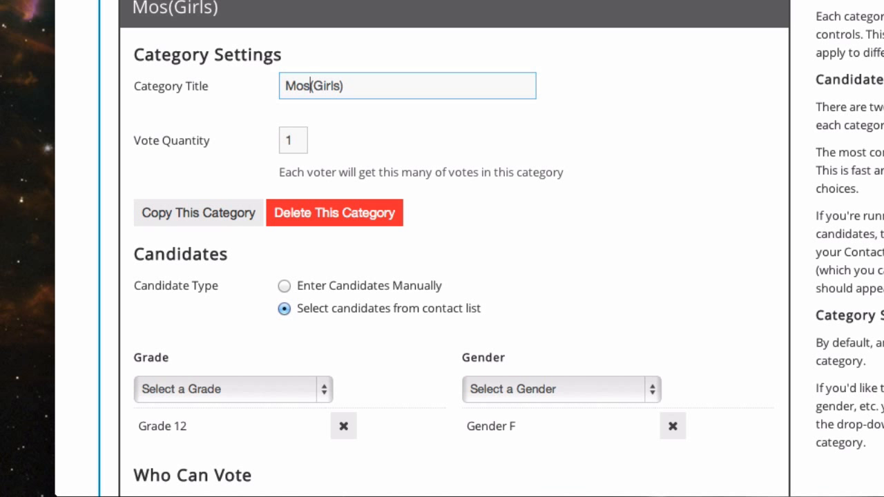
key(BackSpace)
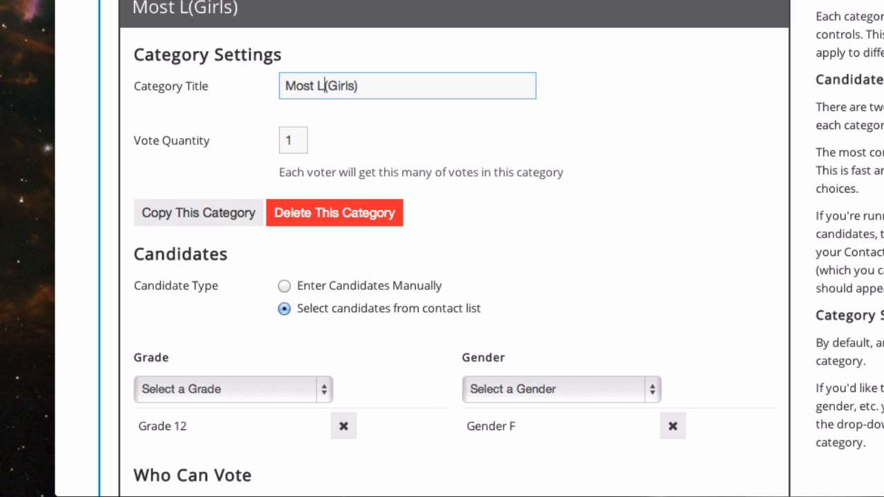
text(ikely to S)
text(ucceed)
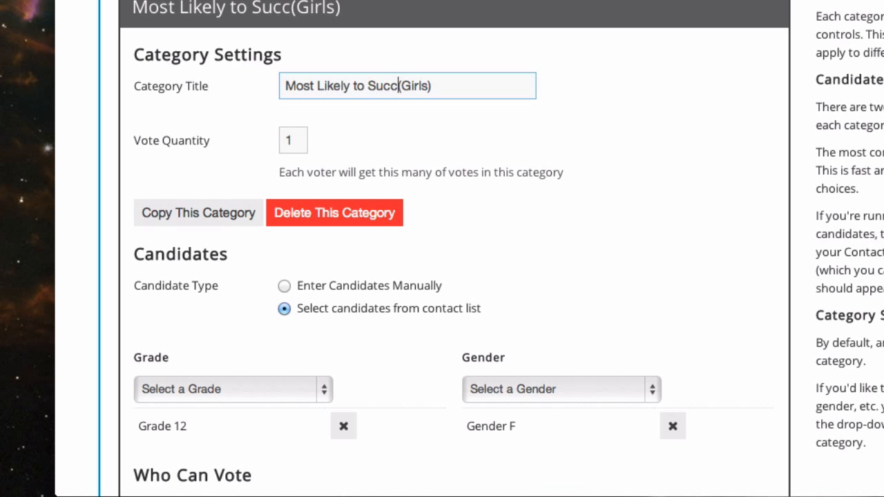
click(273, 24)
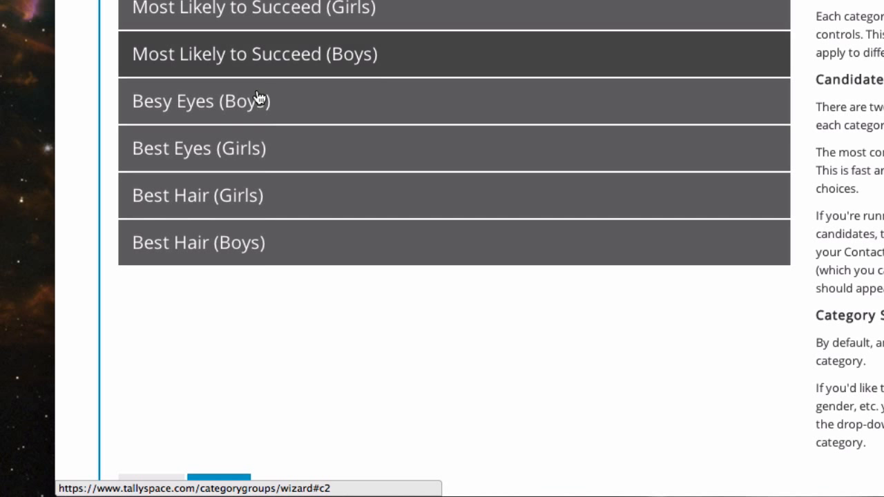
Expand and collapse Best Hair (Girls) to check its settings.
click(233, 207)
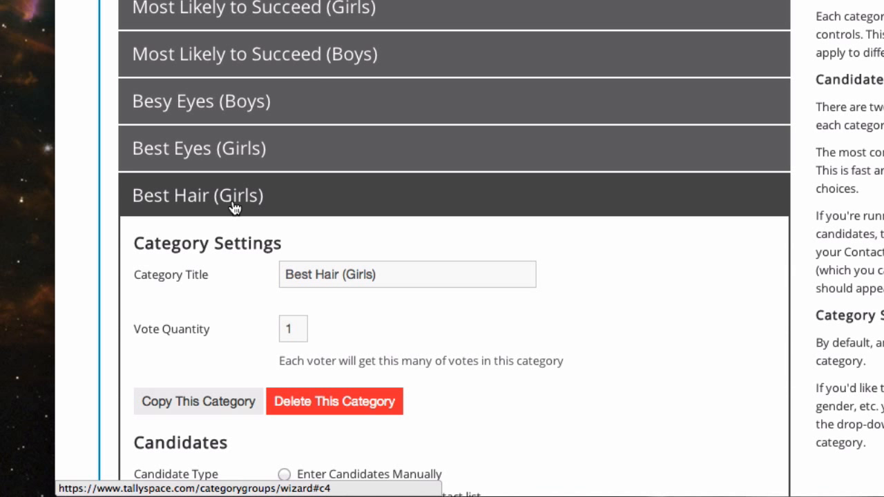
click(235, 204)
scroll(497, 47, up, 3)
scroll(469, 203, down, 5)
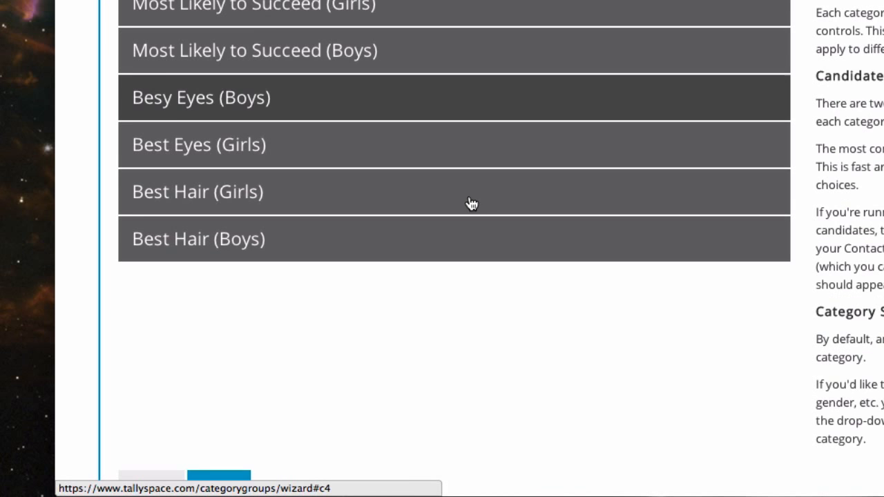
Require Birthday at voter login and finish setup with a manually controlled voting window.
click(218, 395)
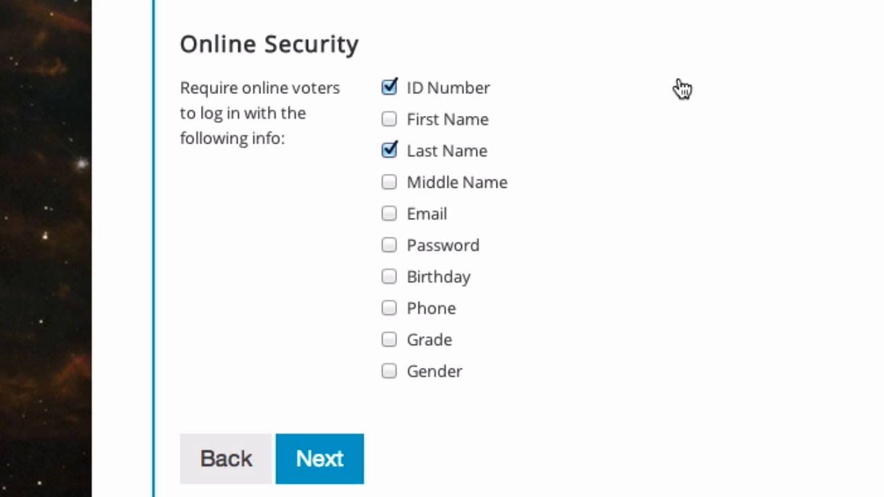
click(422, 284)
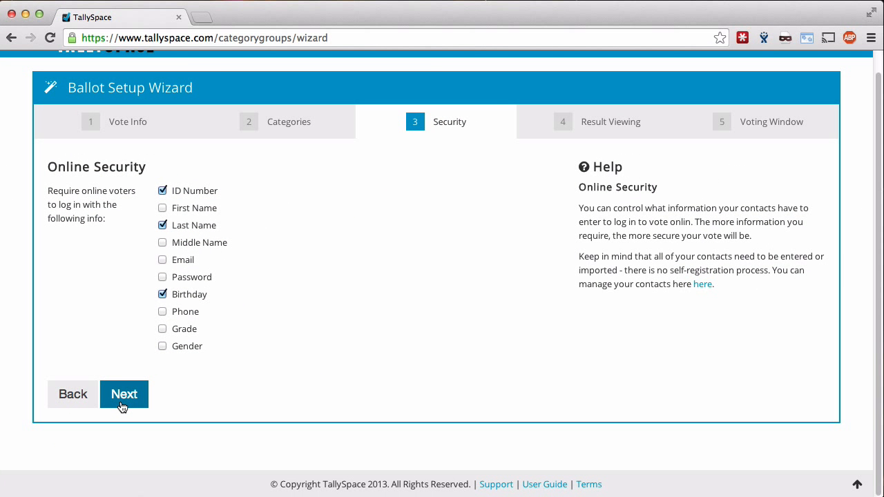
click(122, 407)
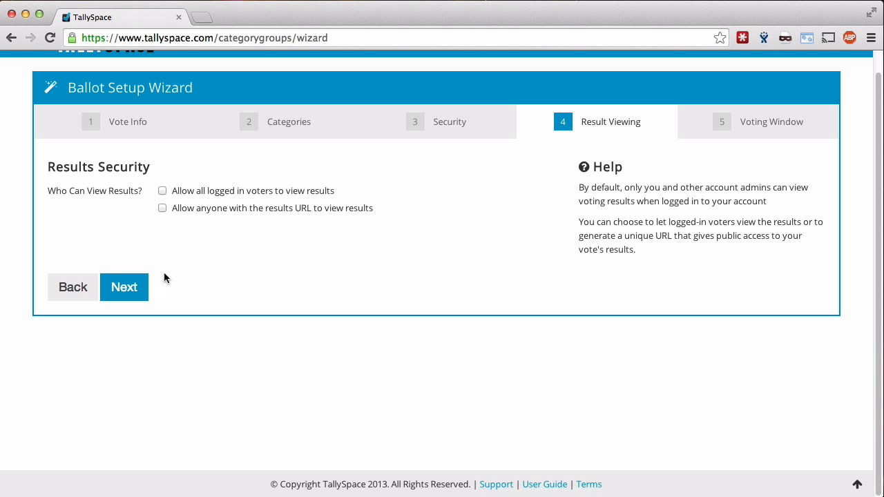
click(127, 290)
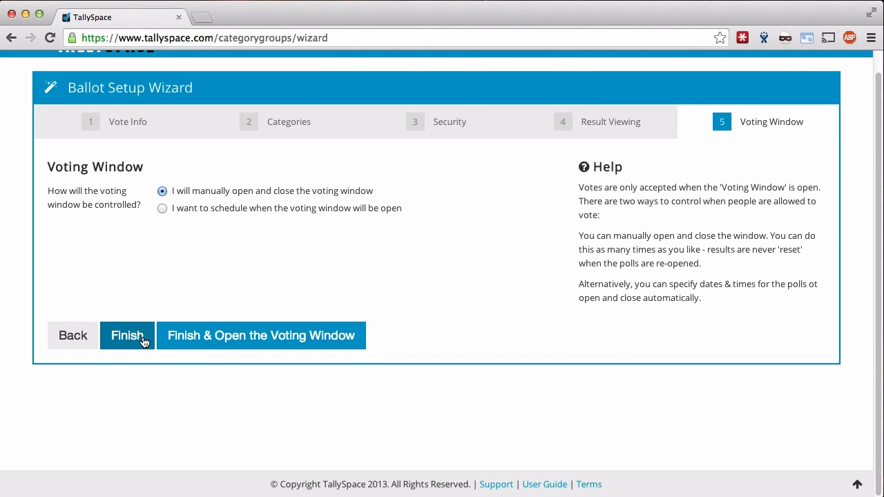
click(202, 374)
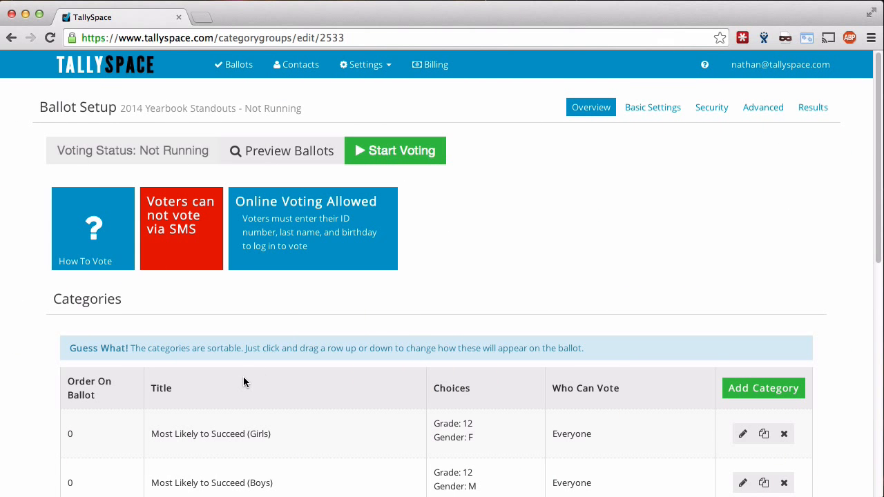
Review the six categories, then start voting so the ballot status reads Running.
scroll(243, 377, down, 3)
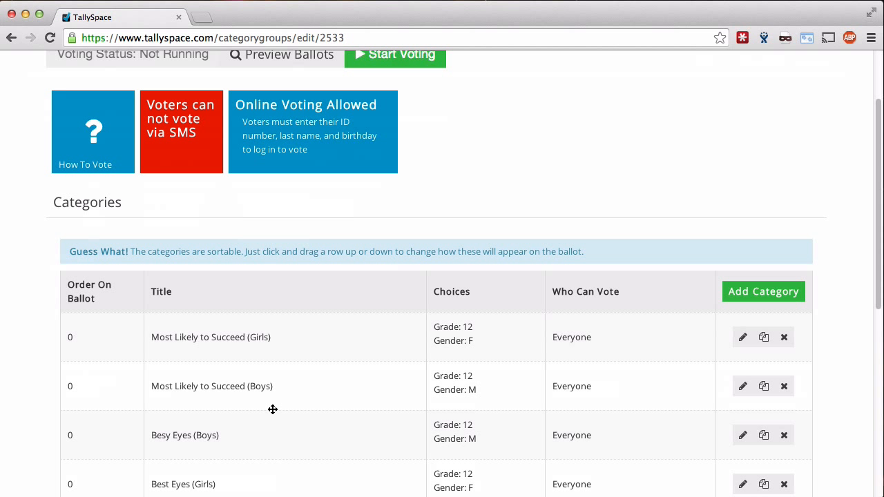
scroll(273, 410, down, 1)
scroll(105, 422, down, 2)
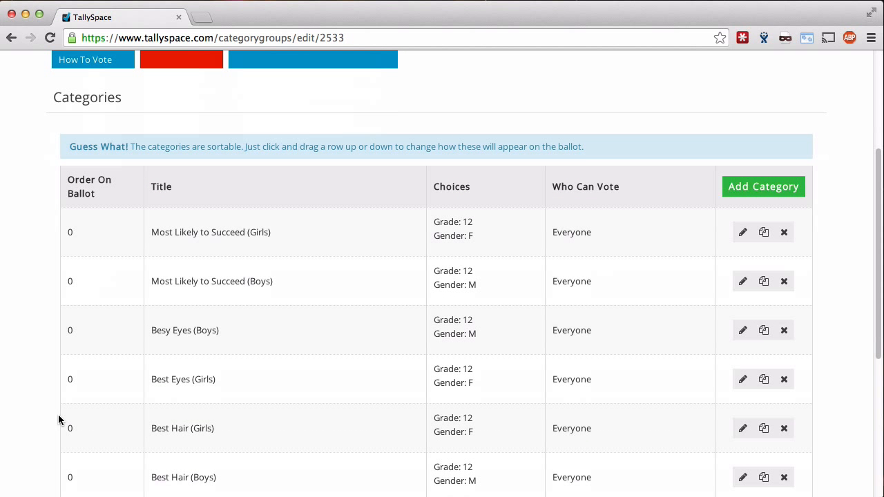
scroll(62, 418, down, 1)
scroll(287, 374, down, 5)
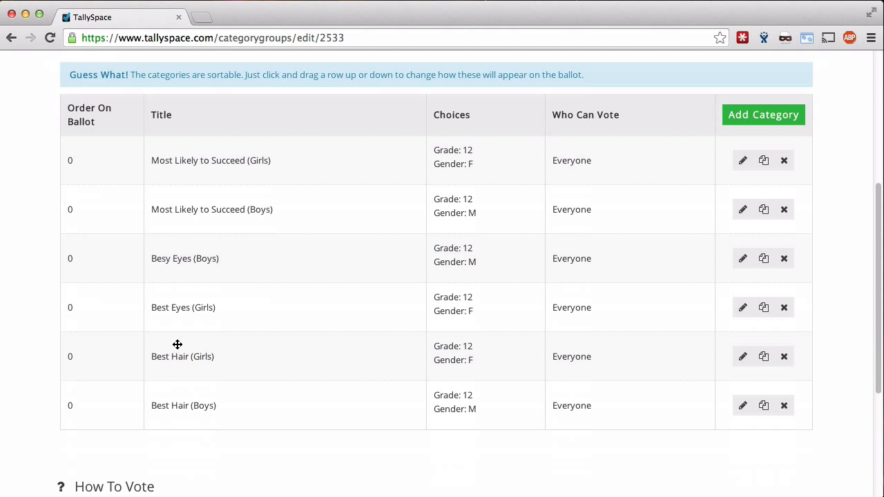
scroll(336, 392, down, 4)
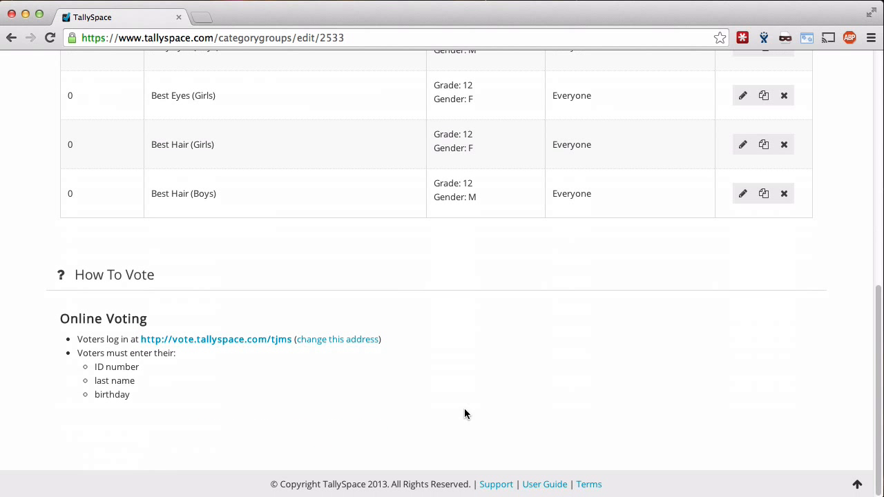
scroll(308, 304, up, 10)
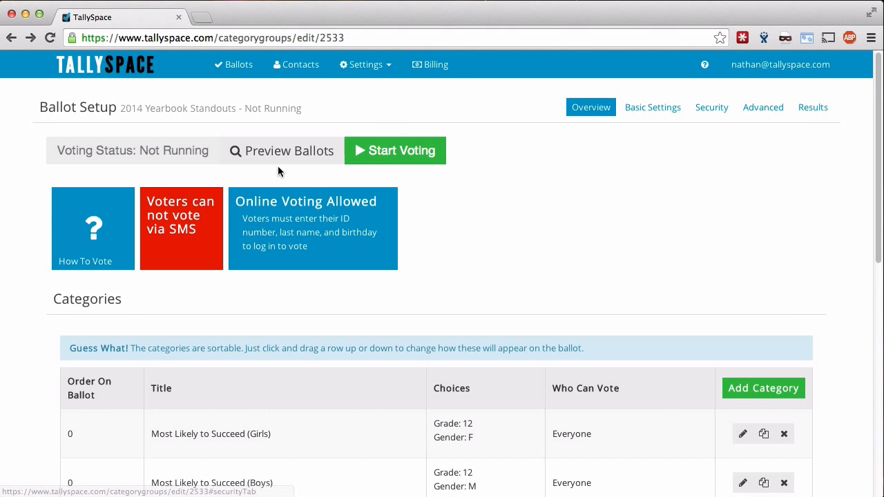
click(399, 150)
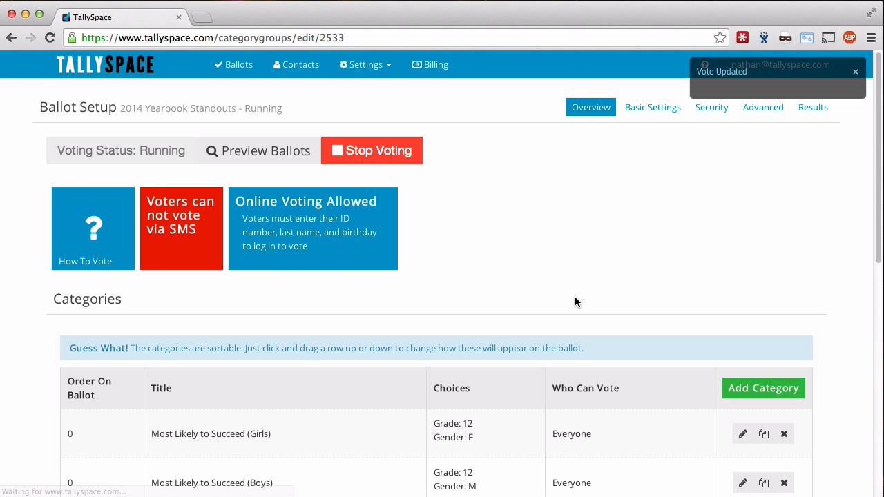
scroll(575, 297, down, 10)
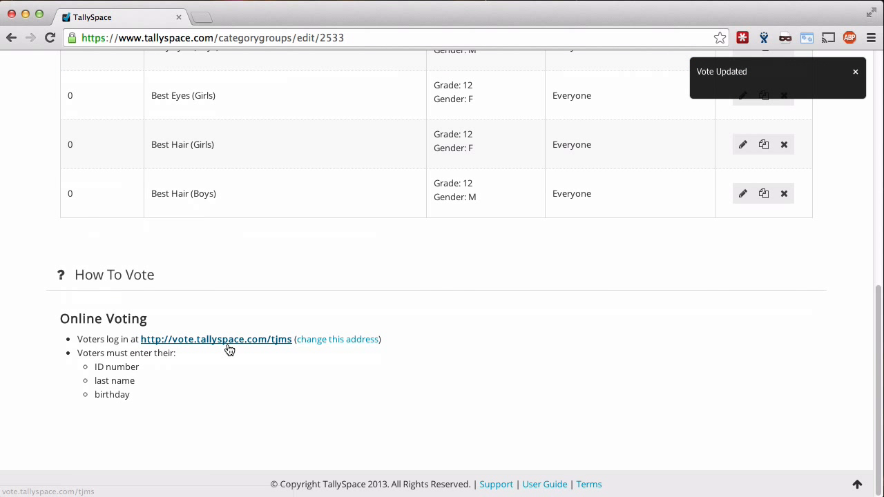
Open the public vote page for 2014 Yearbook Standouts and enter the test voter's ID and last name.
click(228, 343)
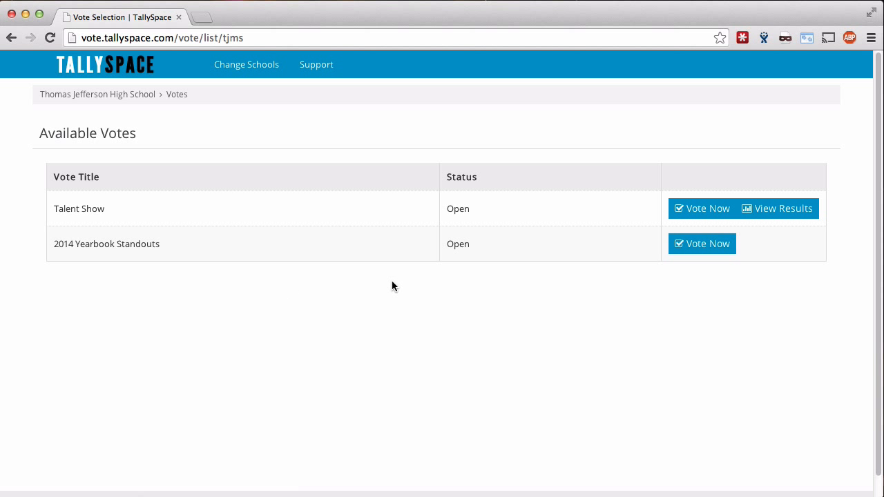
click(703, 244)
click(74, 203)
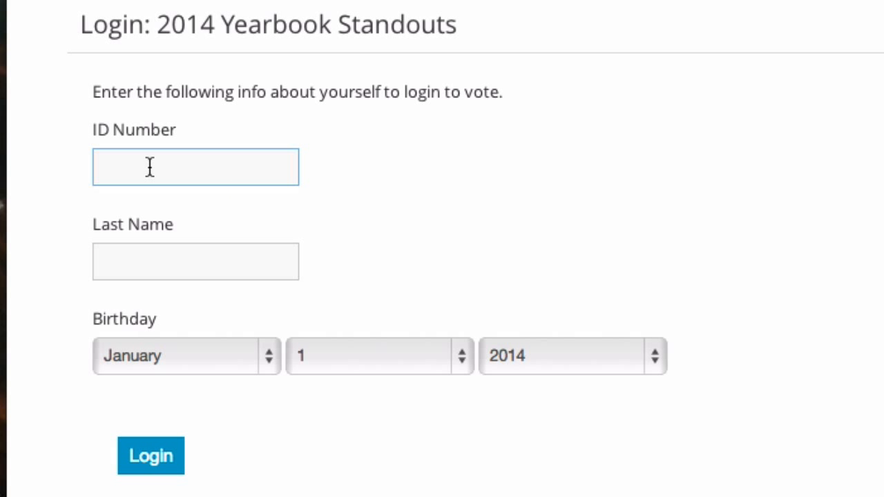
key(Tab)
text(Berger)
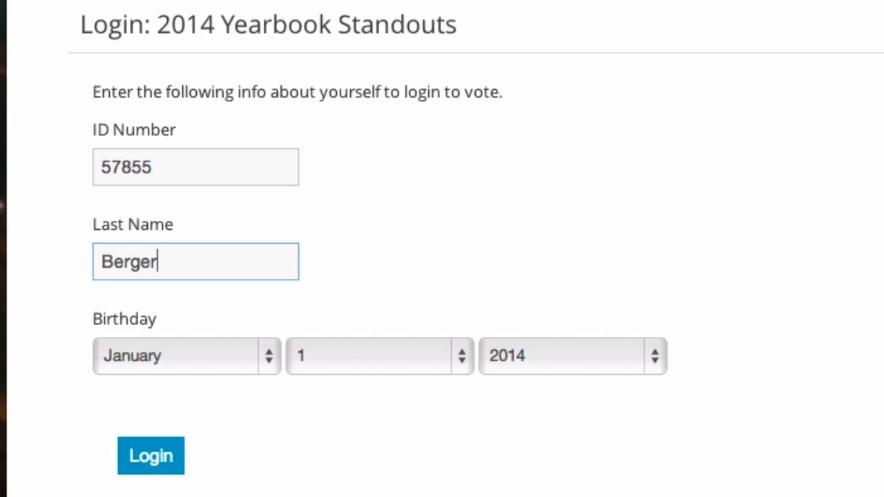
Choose the voter's birth month, day and year, and log in.
click(198, 368)
click(200, 424)
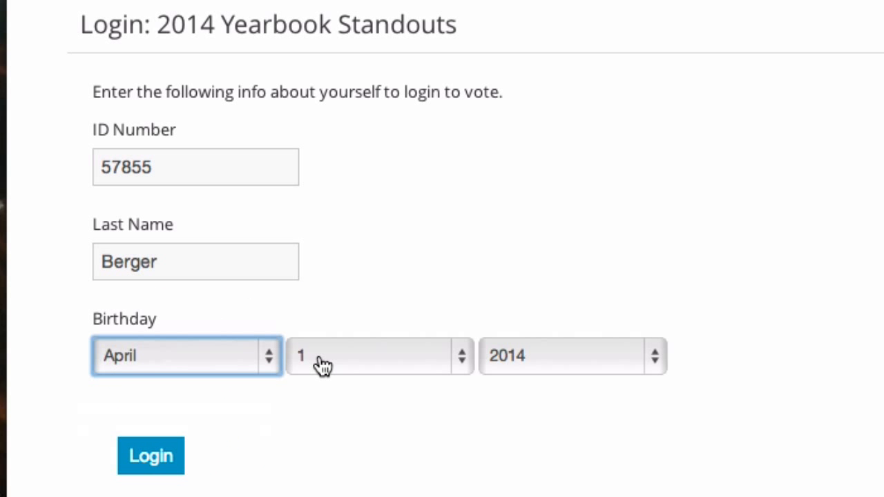
click(320, 364)
click(346, 425)
click(334, 364)
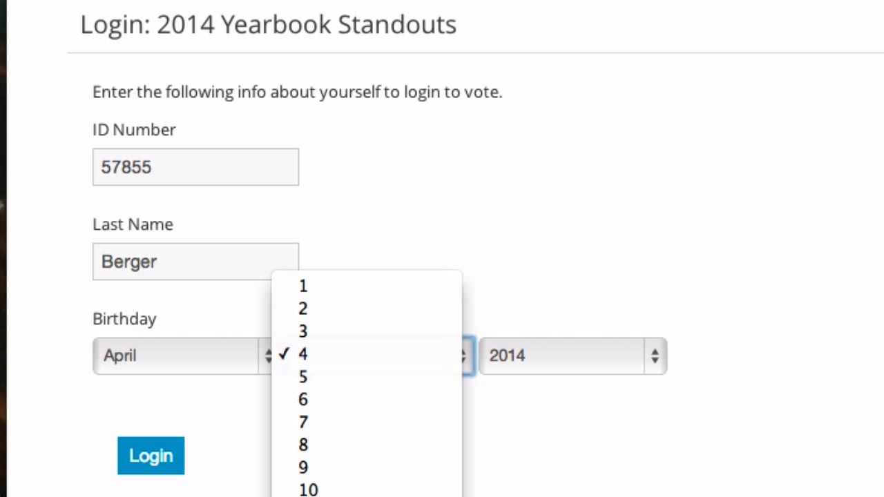
click(345, 496)
click(589, 349)
scroll(559, 483, down, 3)
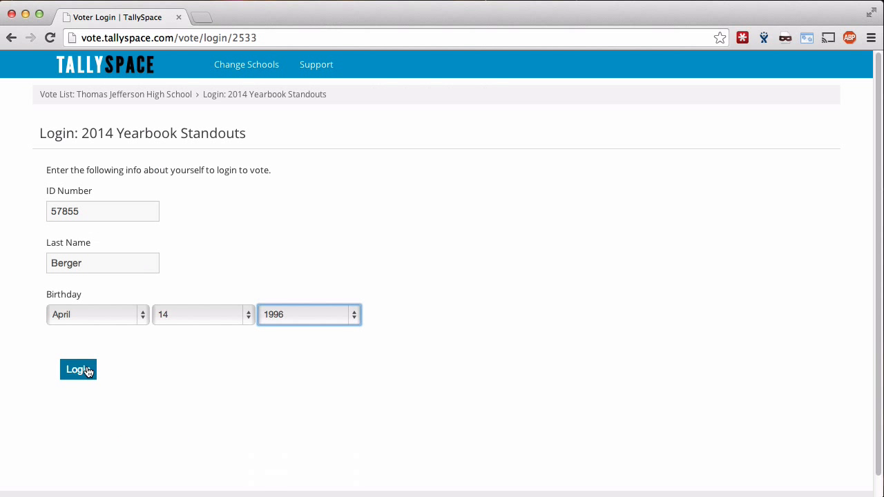
click(153, 458)
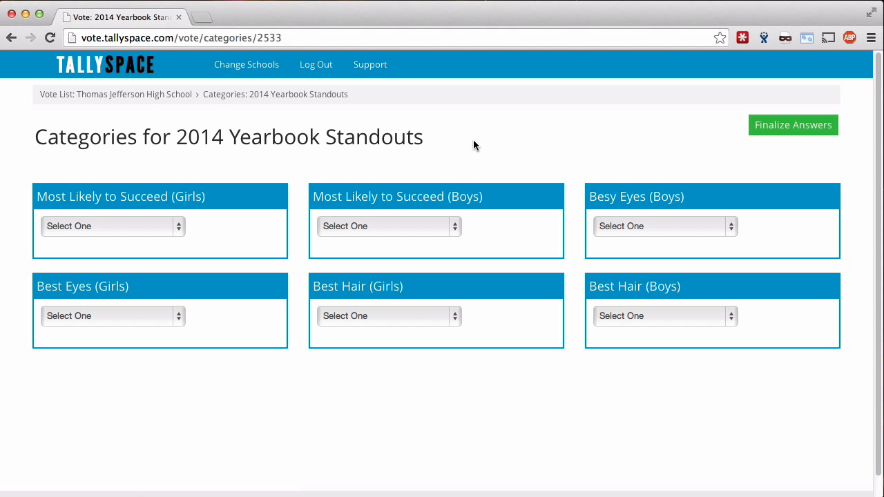
Vote for a nominee in Most Likely to Succeed (Girls and Boys) and Best Eyes (Boys).
click(143, 228)
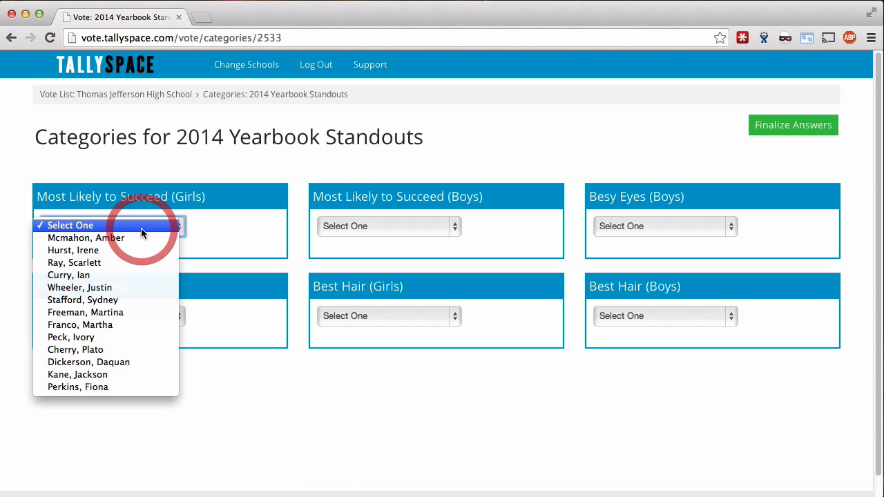
click(122, 339)
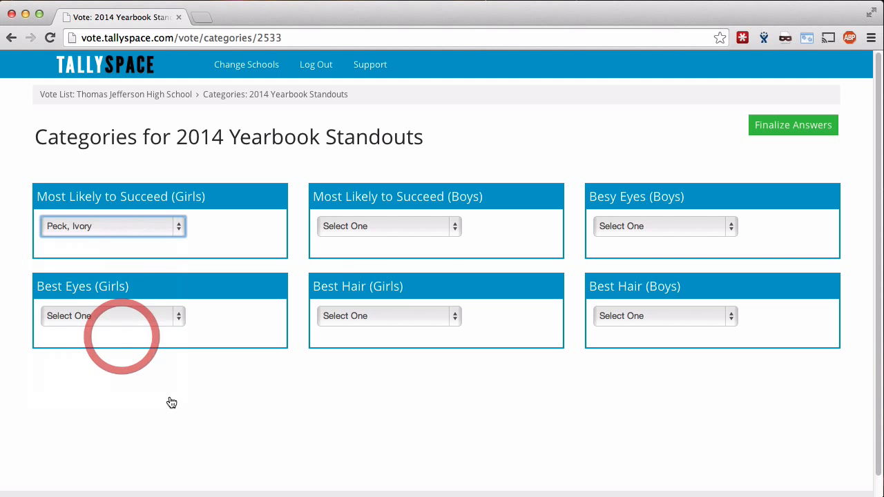
click(428, 226)
click(353, 312)
click(621, 225)
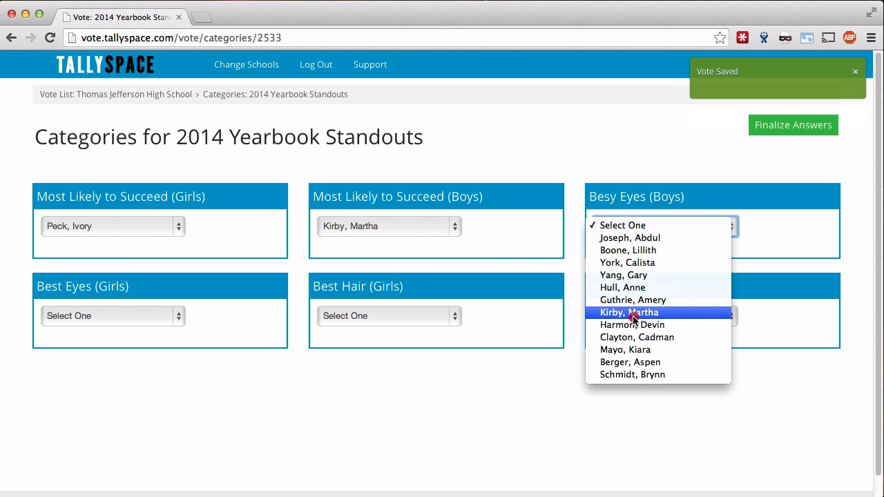
click(629, 312)
Vote for a nominee in Best Eyes (Girls) and Best Hair (Girls and Boys).
click(154, 318)
click(128, 384)
click(361, 304)
click(361, 349)
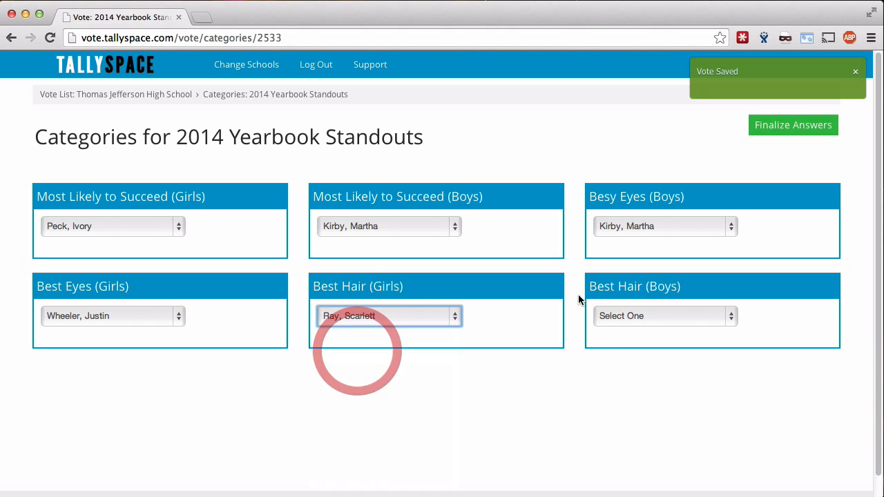
click(646, 318)
click(637, 404)
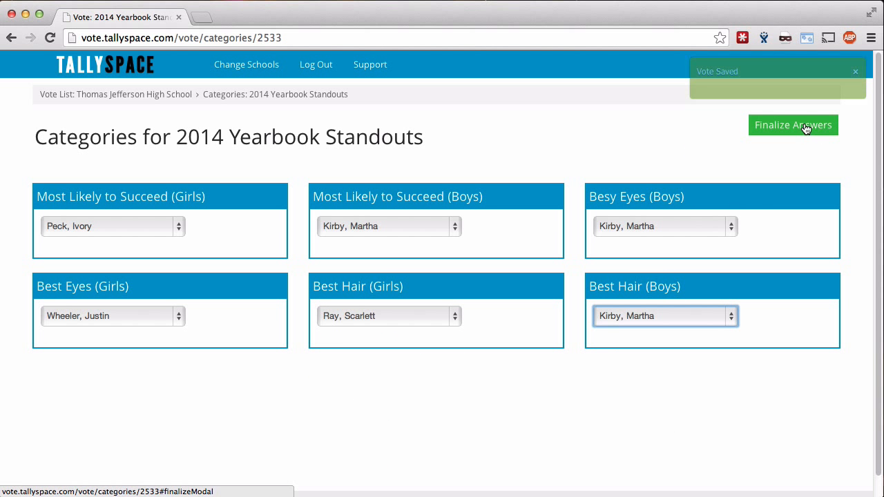
Finalize the test vote's answers and confirm the submission.
click(805, 125)
click(532, 206)
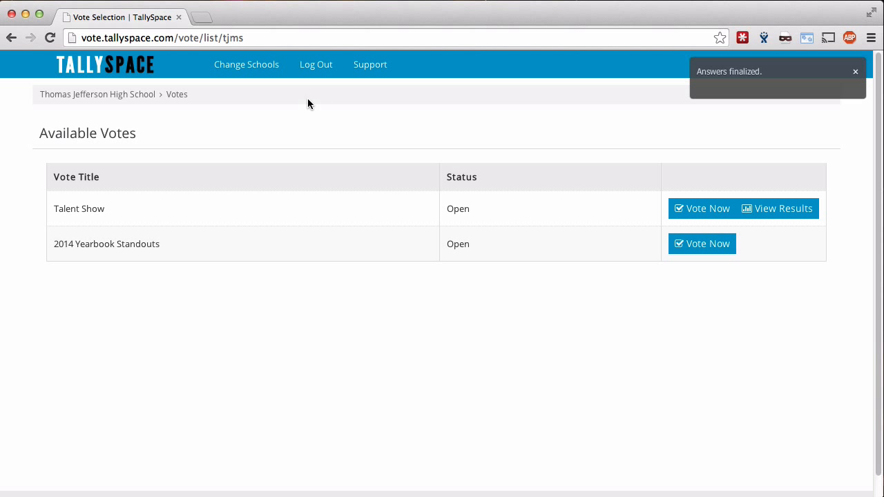
click(163, 37)
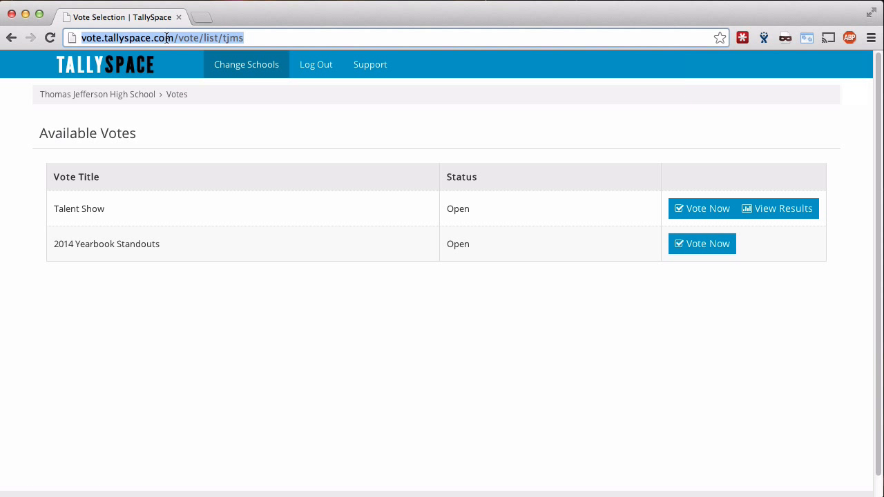
text(www.tal)
key(Return)
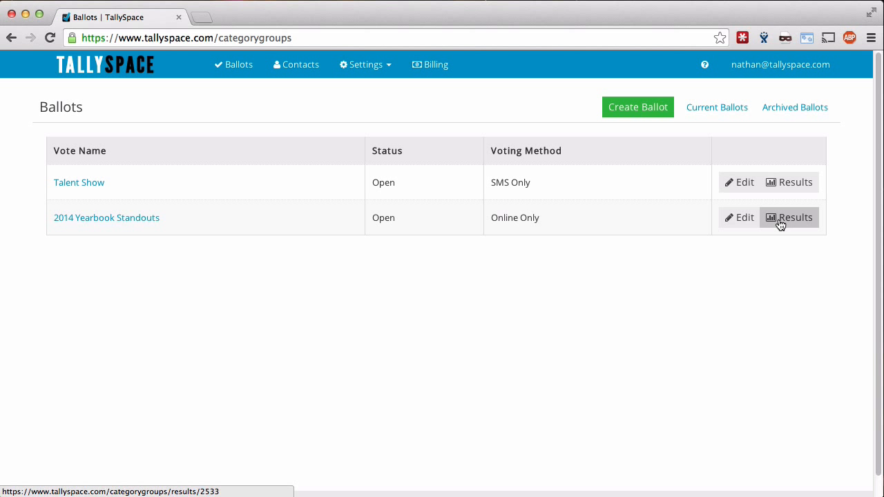
click(780, 222)
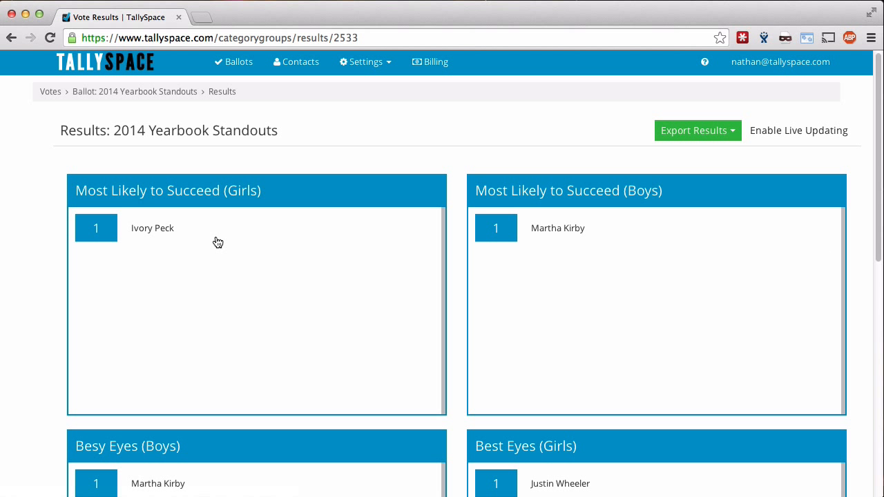
scroll(203, 256, down, 10)
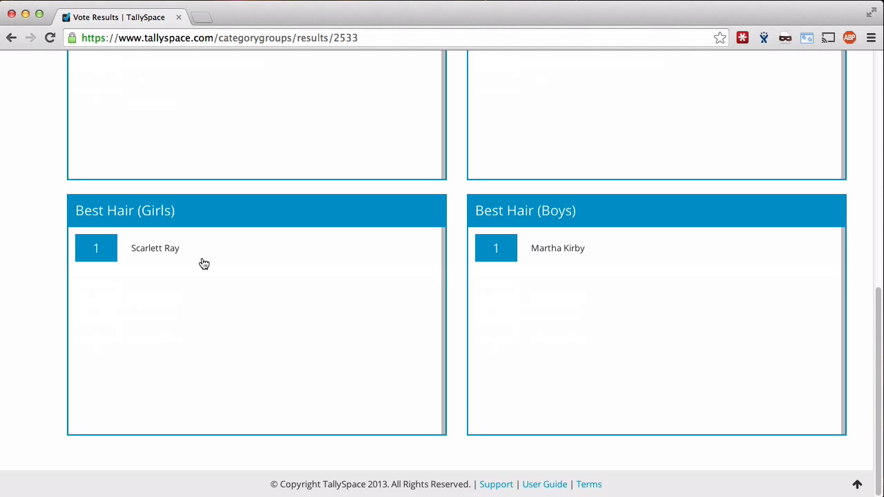
scroll(204, 262, up, 10)
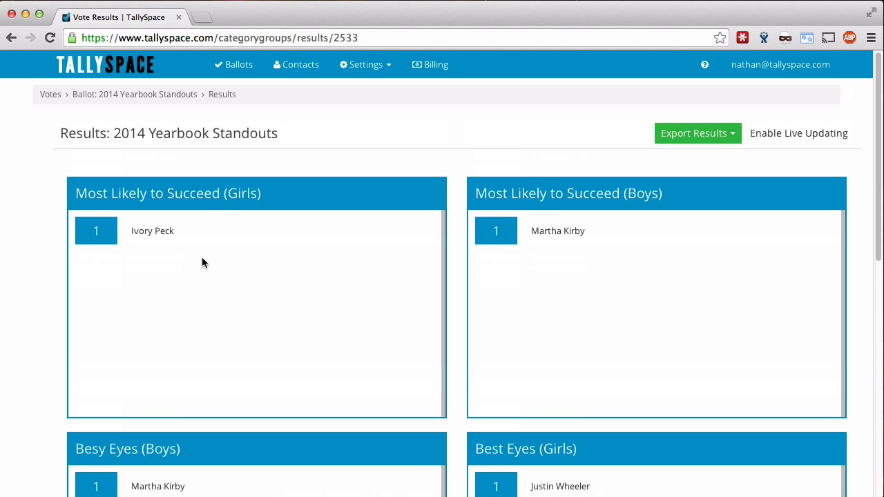